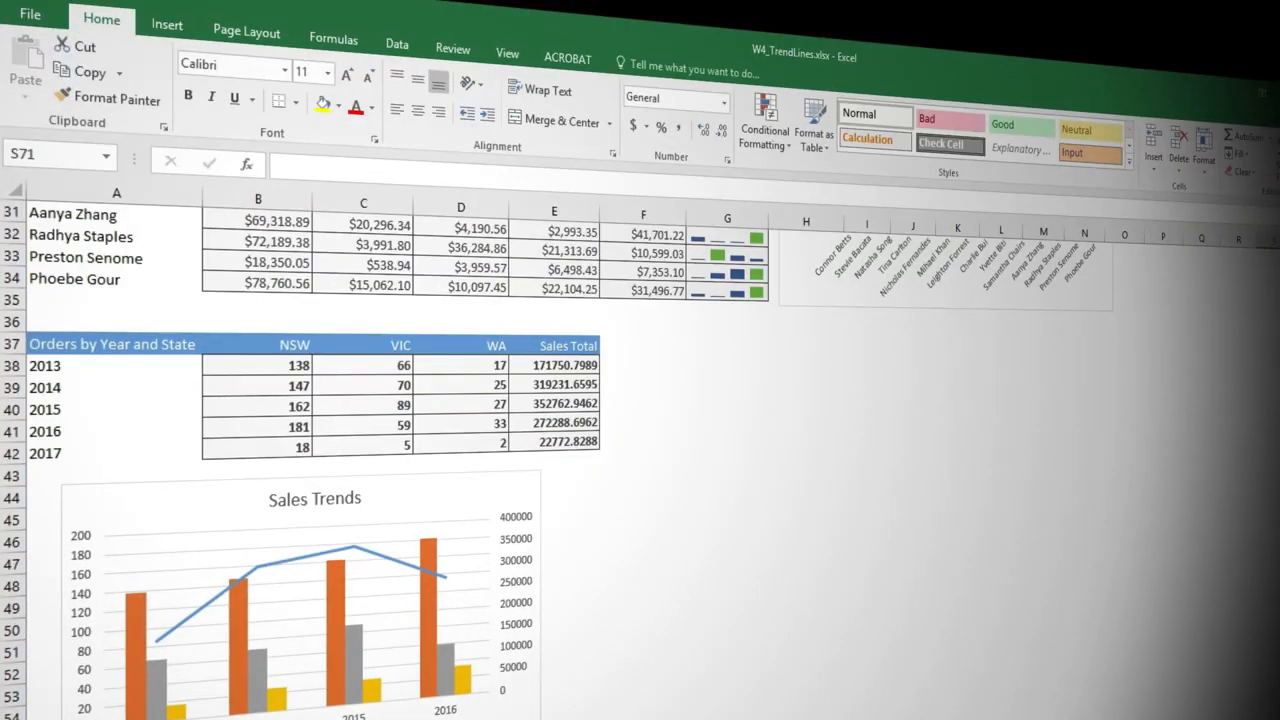
Step: Insert a 2-D line chart of the NSW orders for 2013 to 2016, using cells B37:B41
left_click(294, 344)
left_click_drag(297, 365, 294, 428)
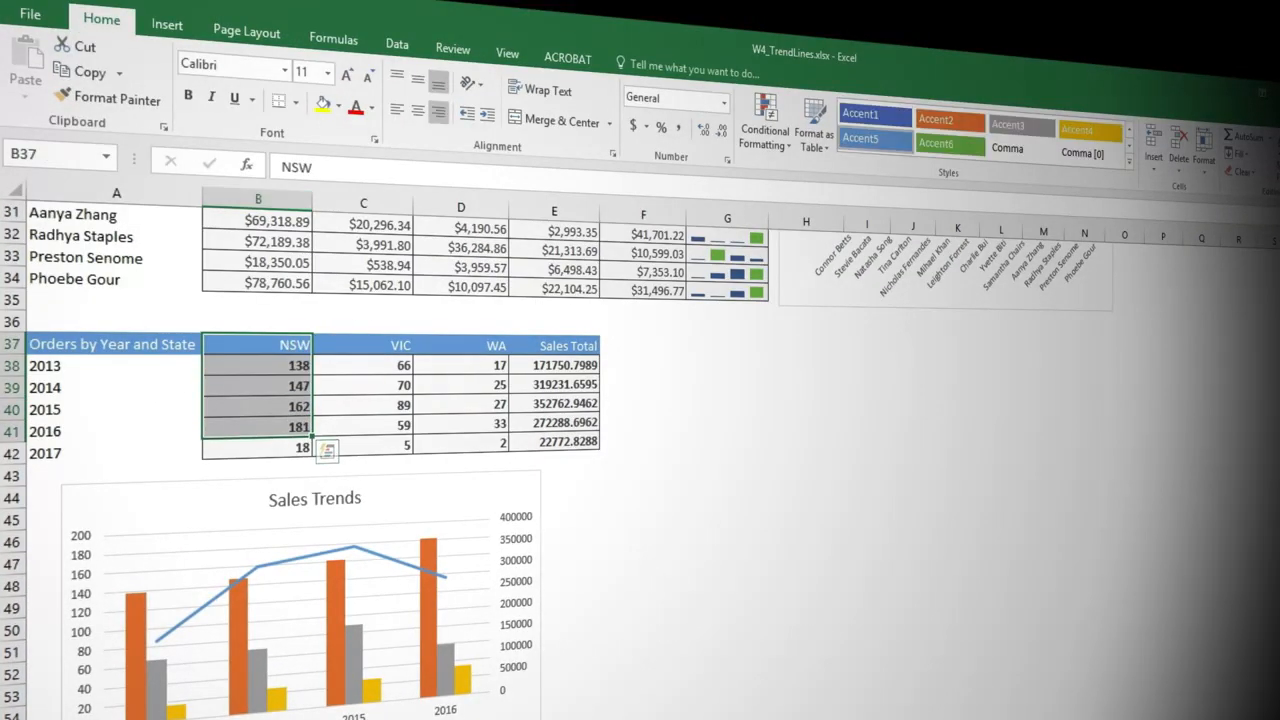
left_click(178, 33)
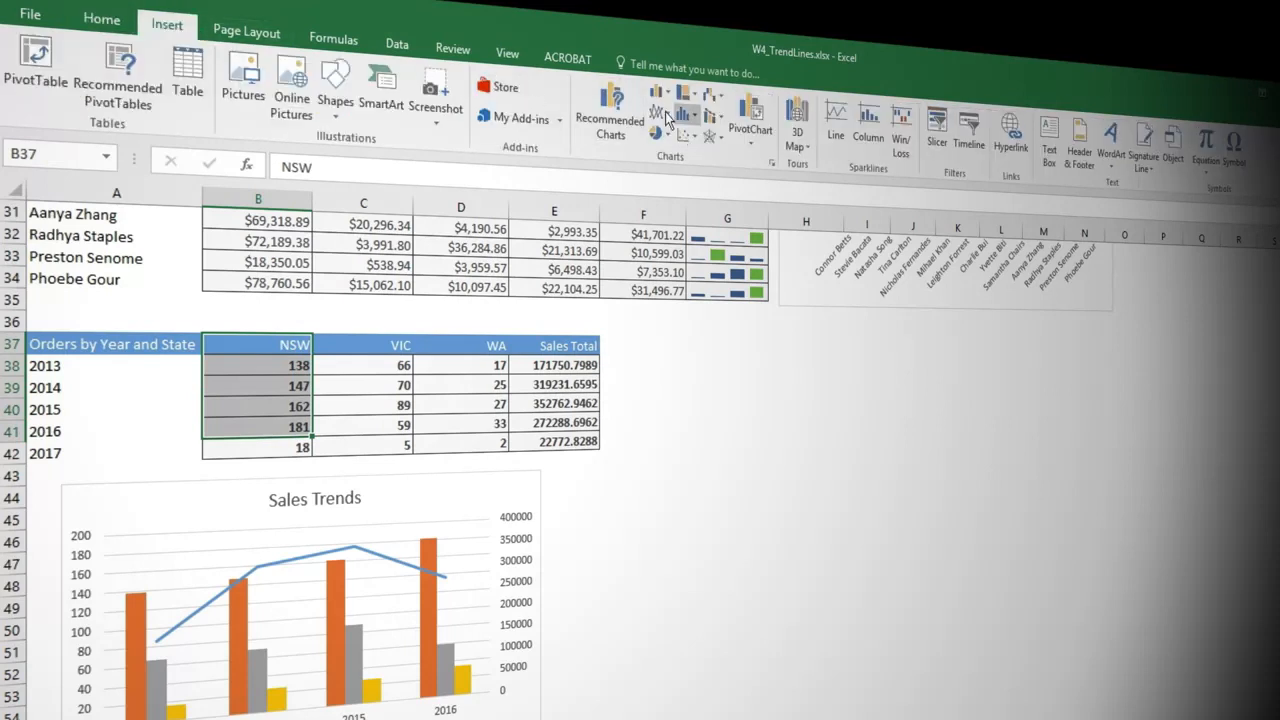
left_click(657, 111)
left_click(664, 181)
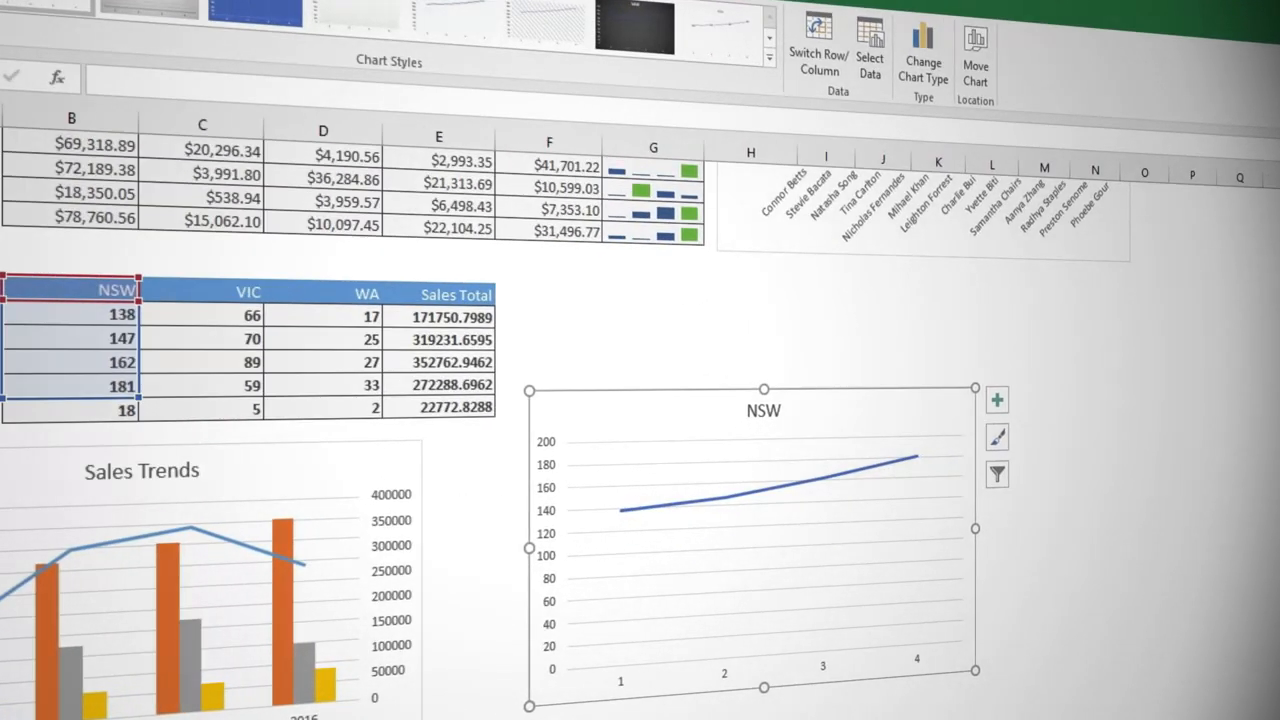
Step: Set the NSW chart's horizontal axis labels to the years 2013 to 2016 in cells A38:A41
left_click(869, 57)
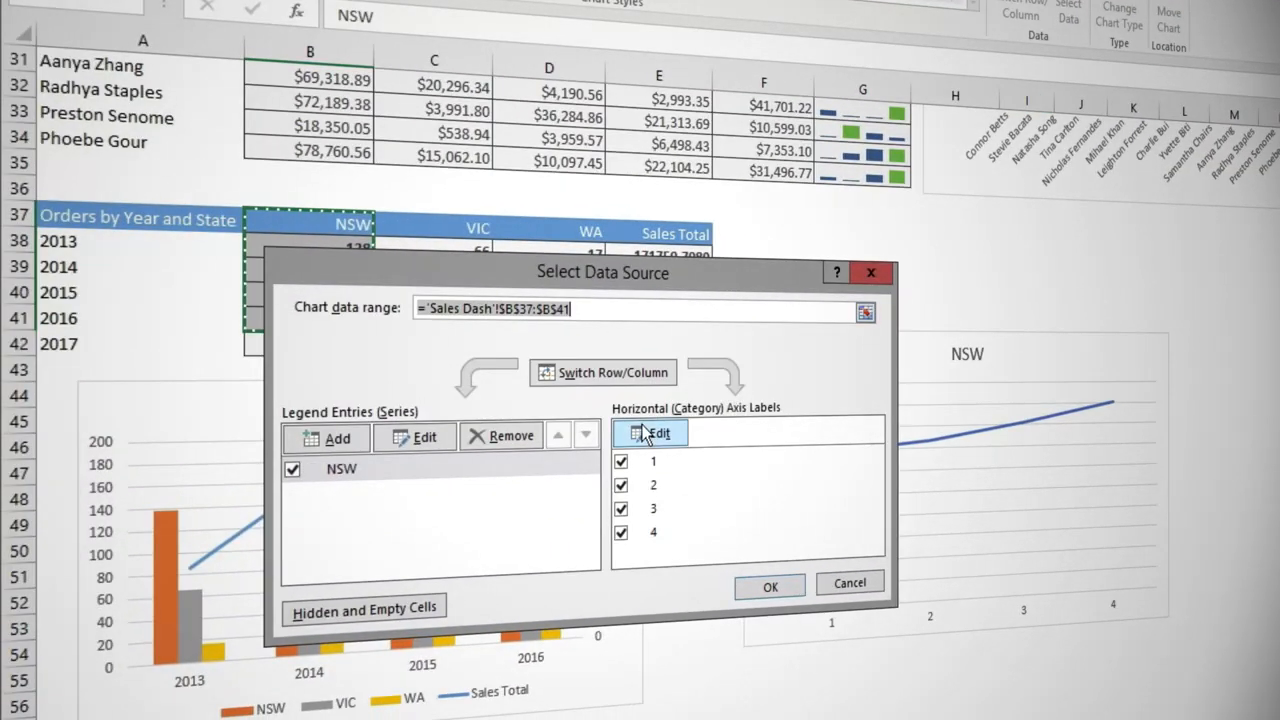
left_click(565, 457)
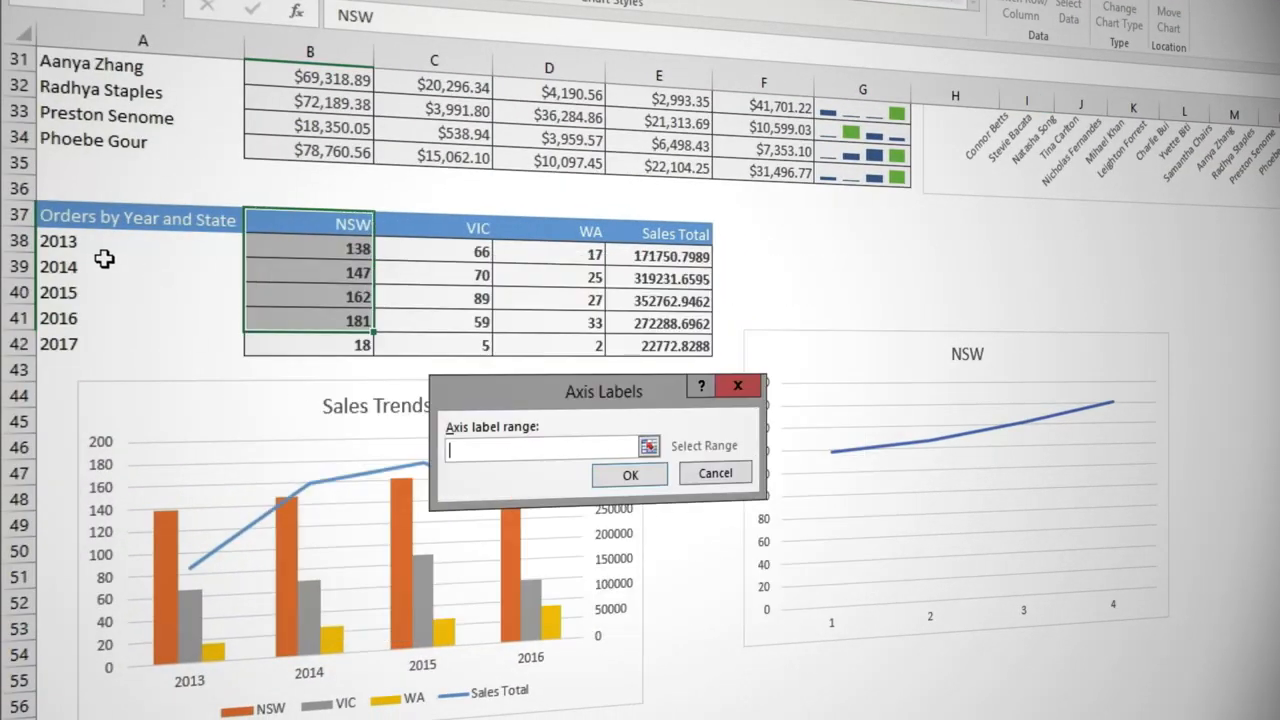
left_click_drag(94, 243, 92, 316)
left_click(686, 476)
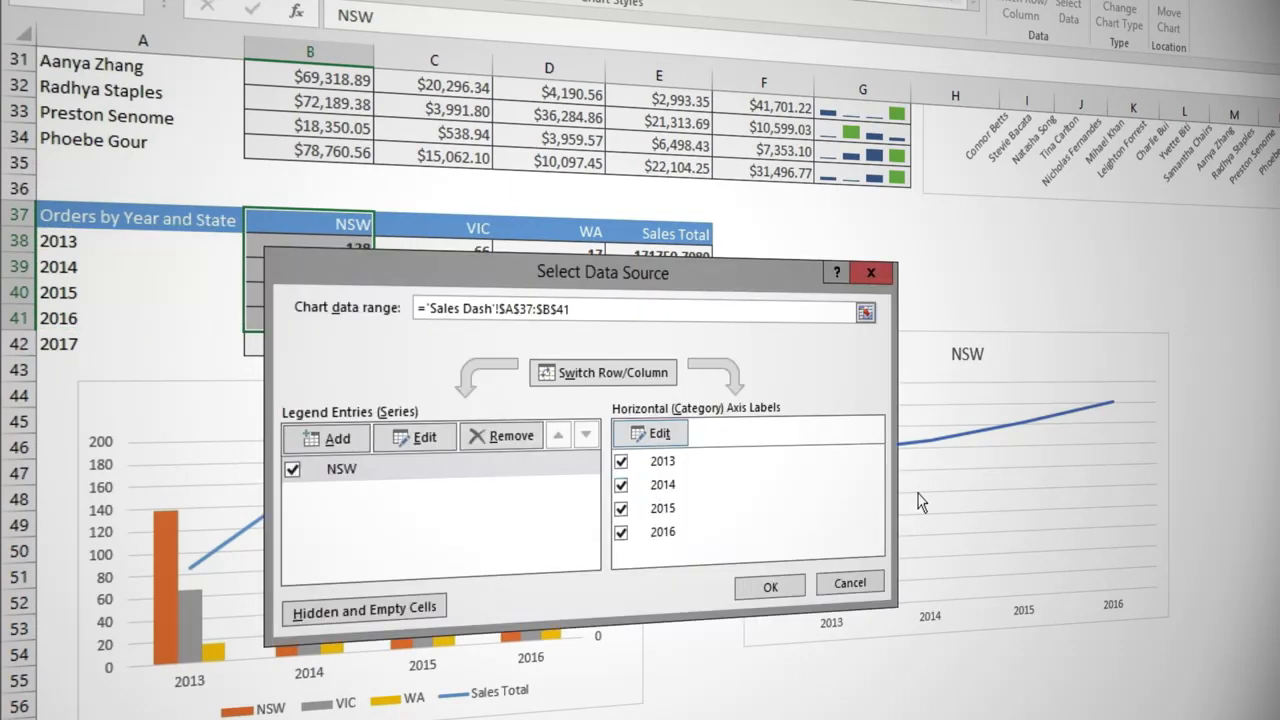
left_click(770, 587)
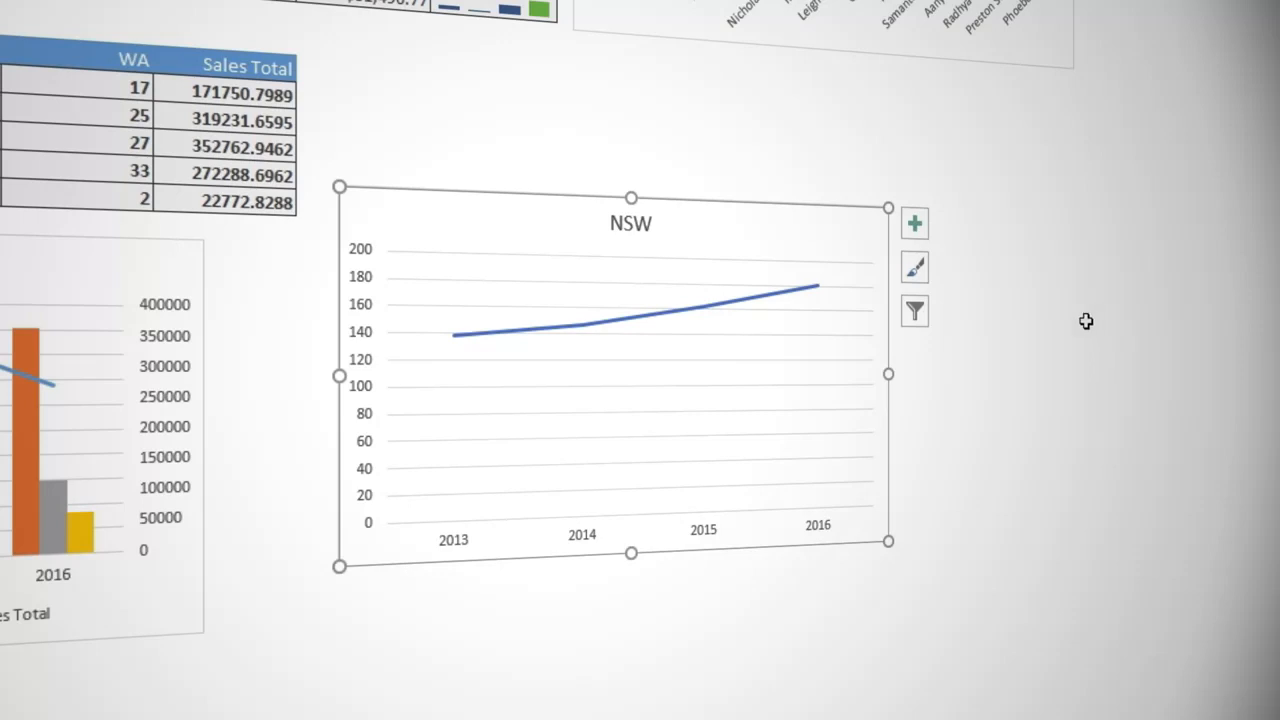
Step: Set the minimum bound of the NSW chart's vertical axis to 130
left_click(363, 306)
right_click(362, 298)
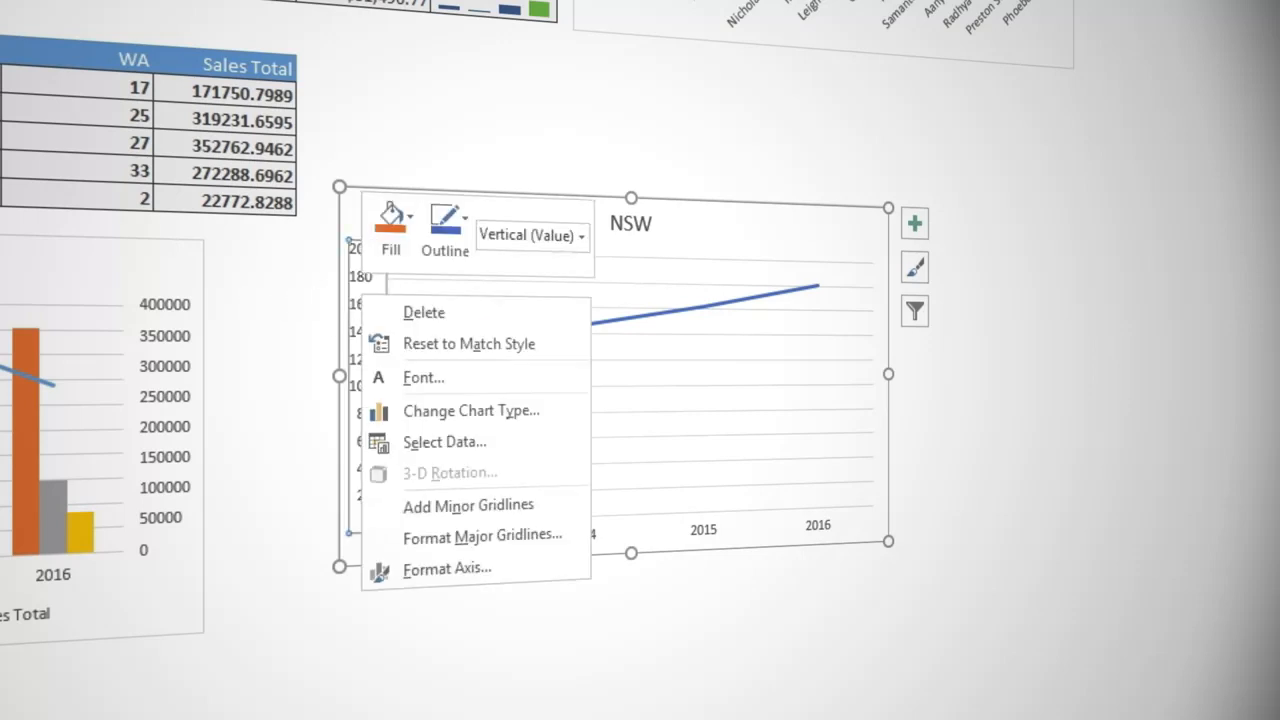
left_click(445, 568)
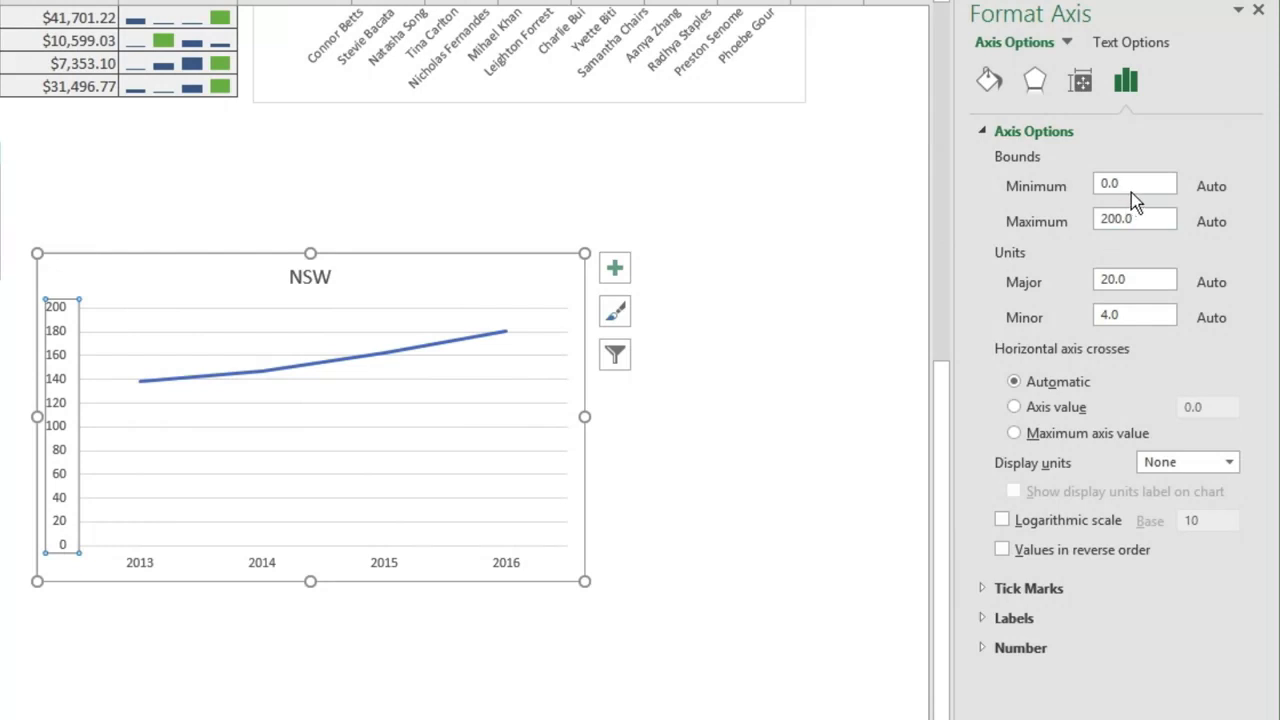
left_click(1136, 185)
type("130")
key("Return")
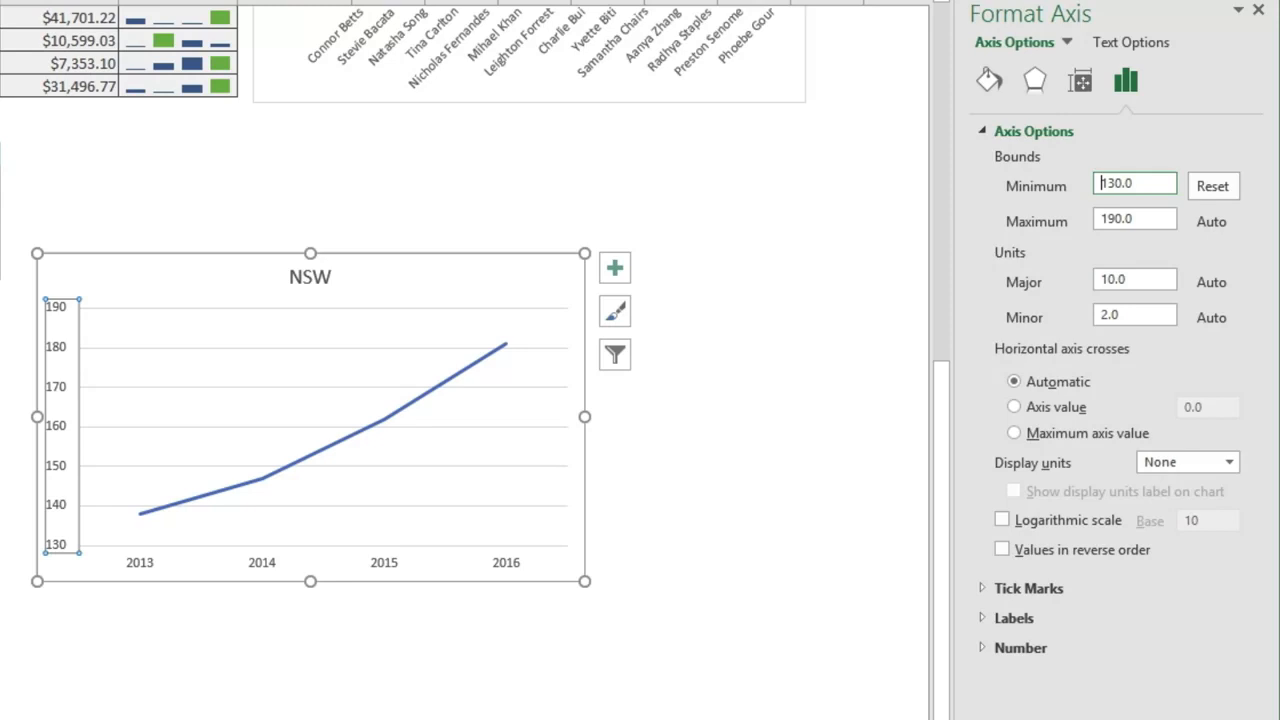
Step: Add a linear trendline to the NSW series through the detailed trendline options
left_click(409, 407)
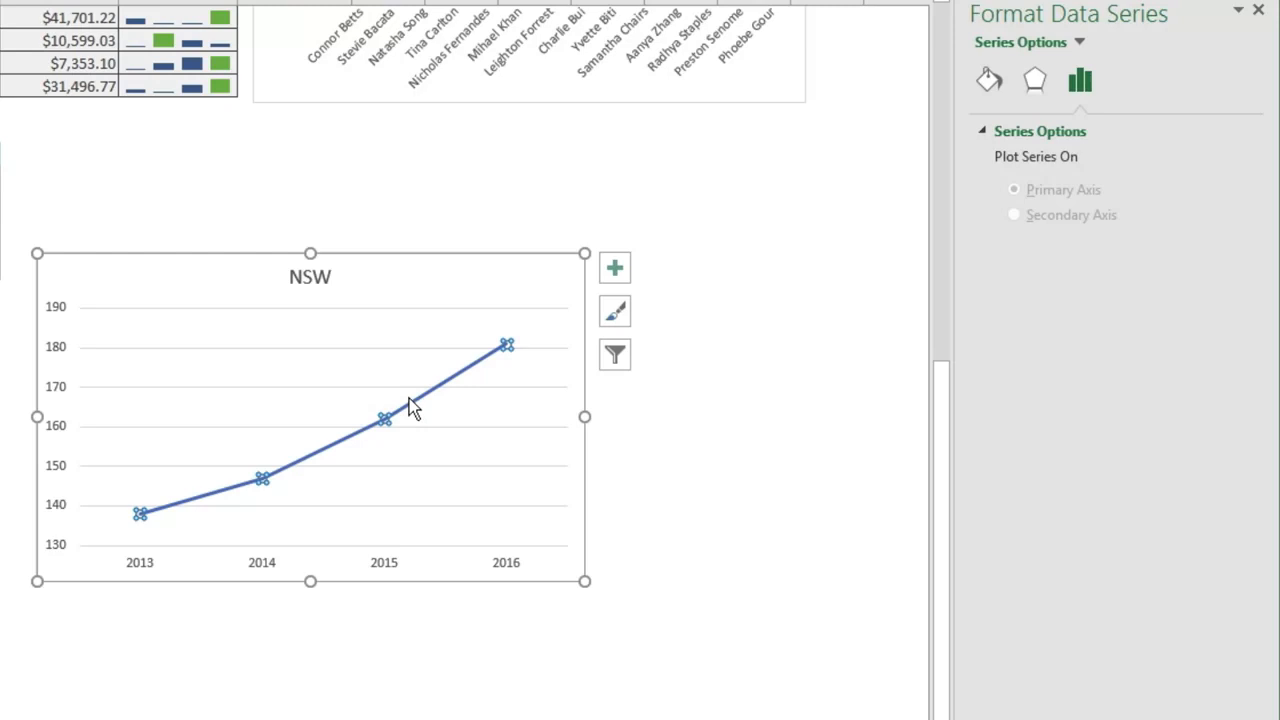
left_click(615, 269)
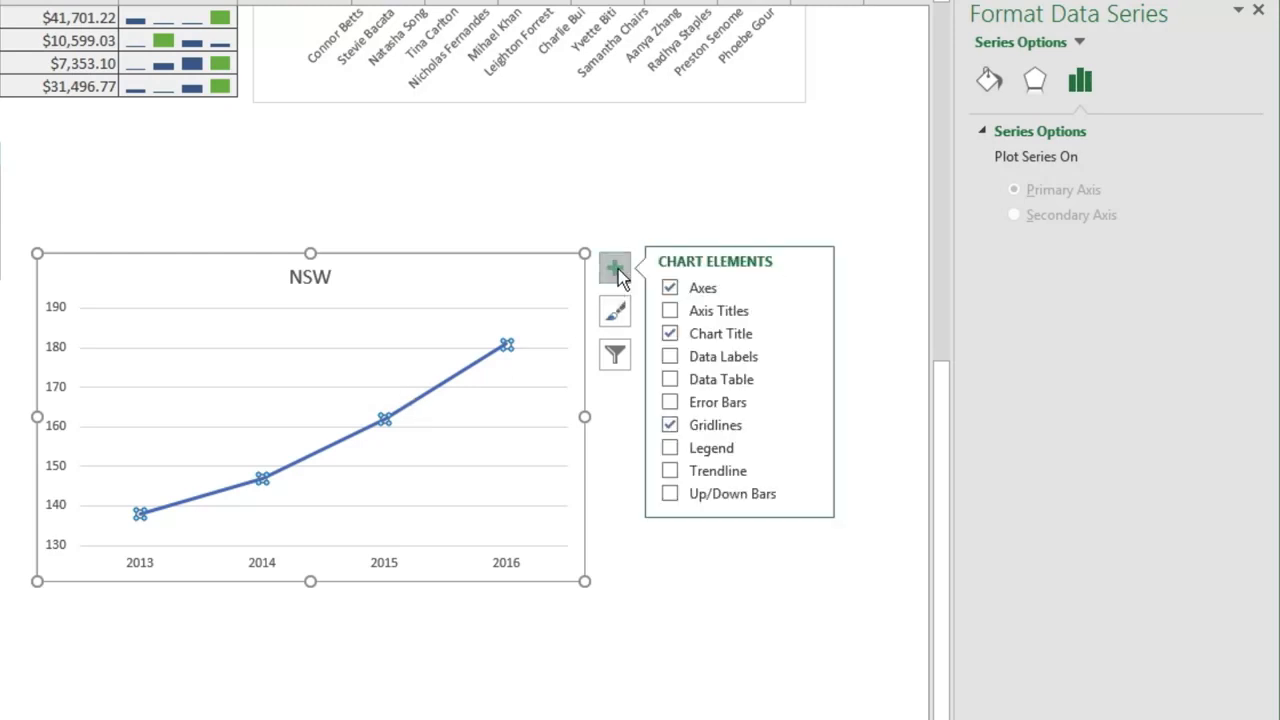
left_click(809, 471)
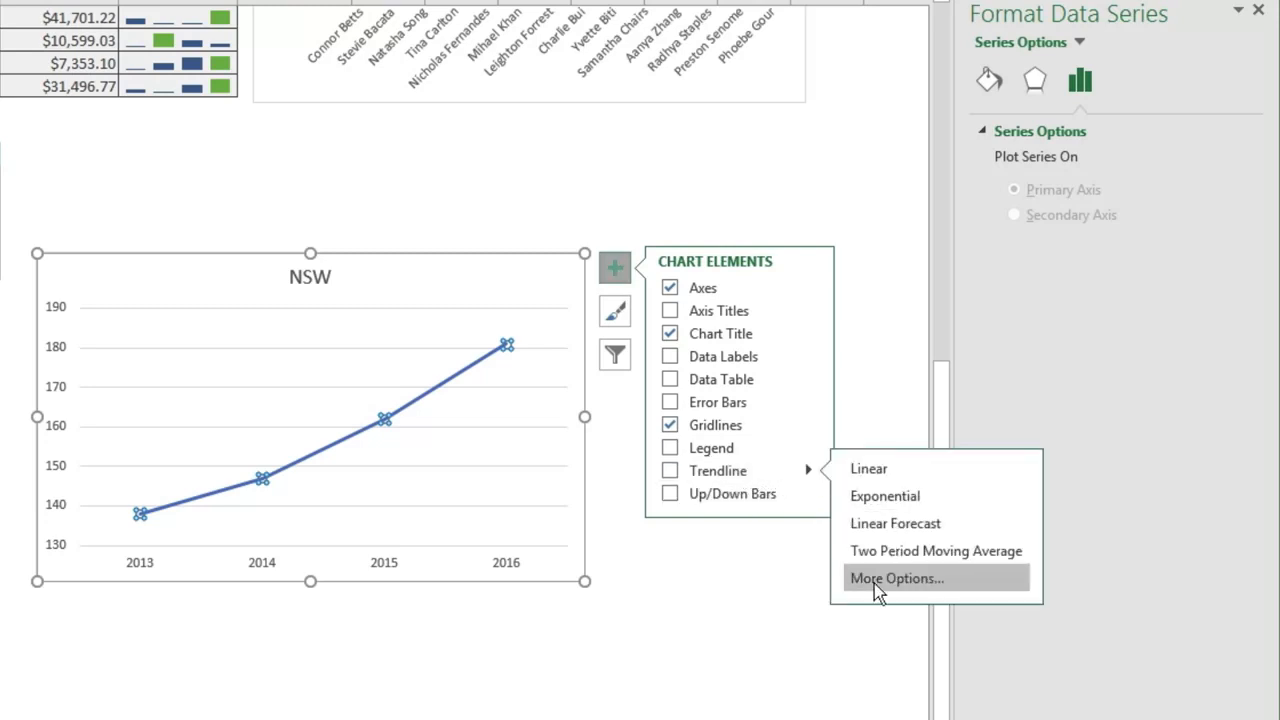
left_click(874, 577)
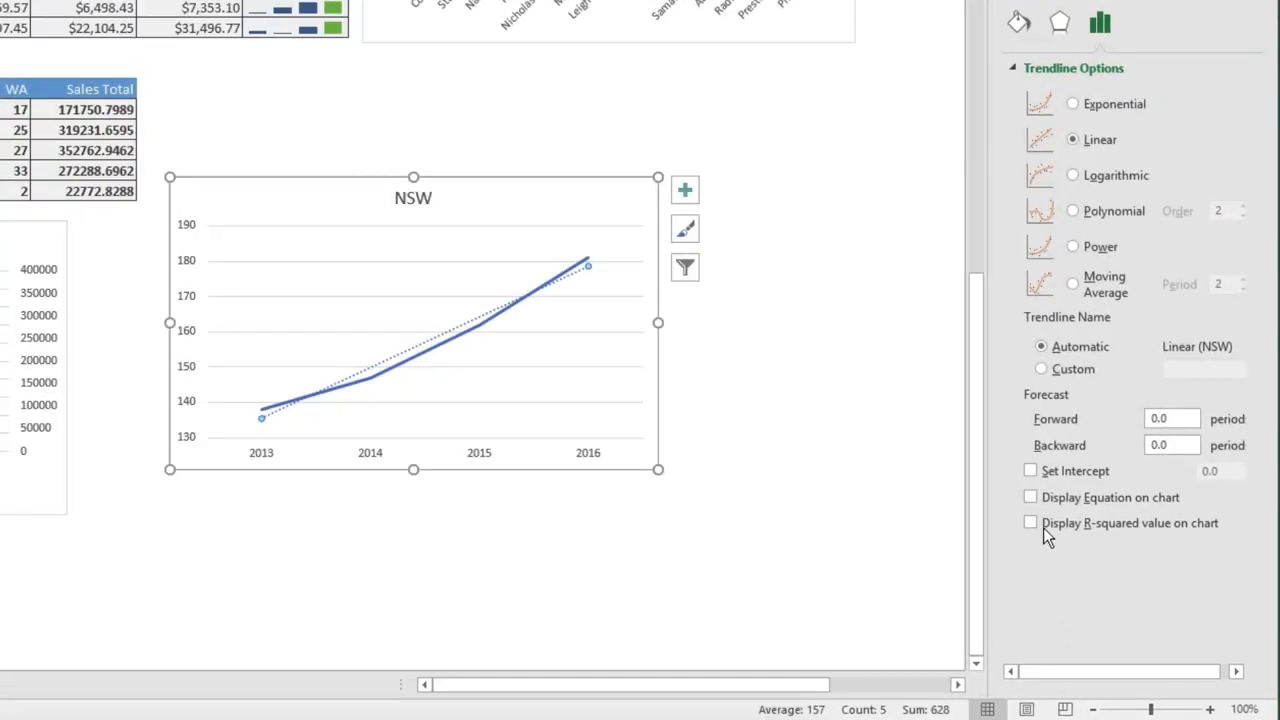
Step: Display the trendline's R-squared value on the chart, move the label clear above the line and enlarge its text
left_click(1031, 523)
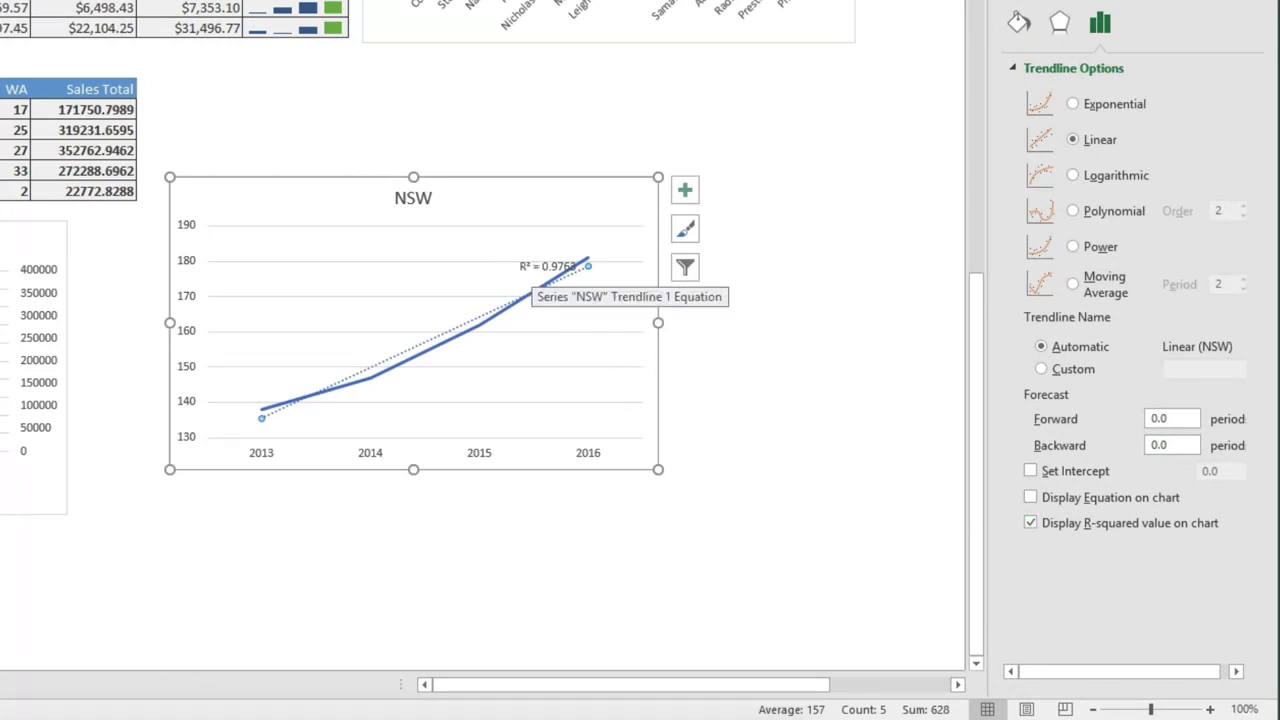
left_click(586, 267)
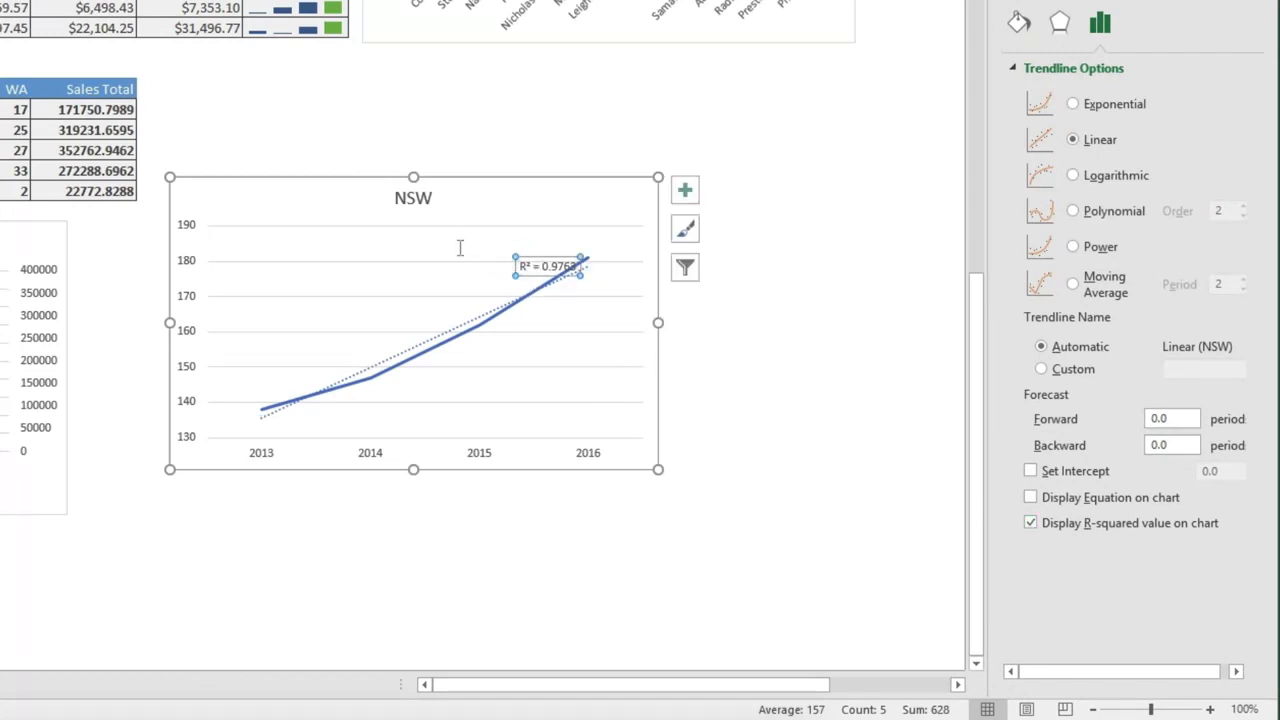
left_click_drag(568, 270, 495, 263)
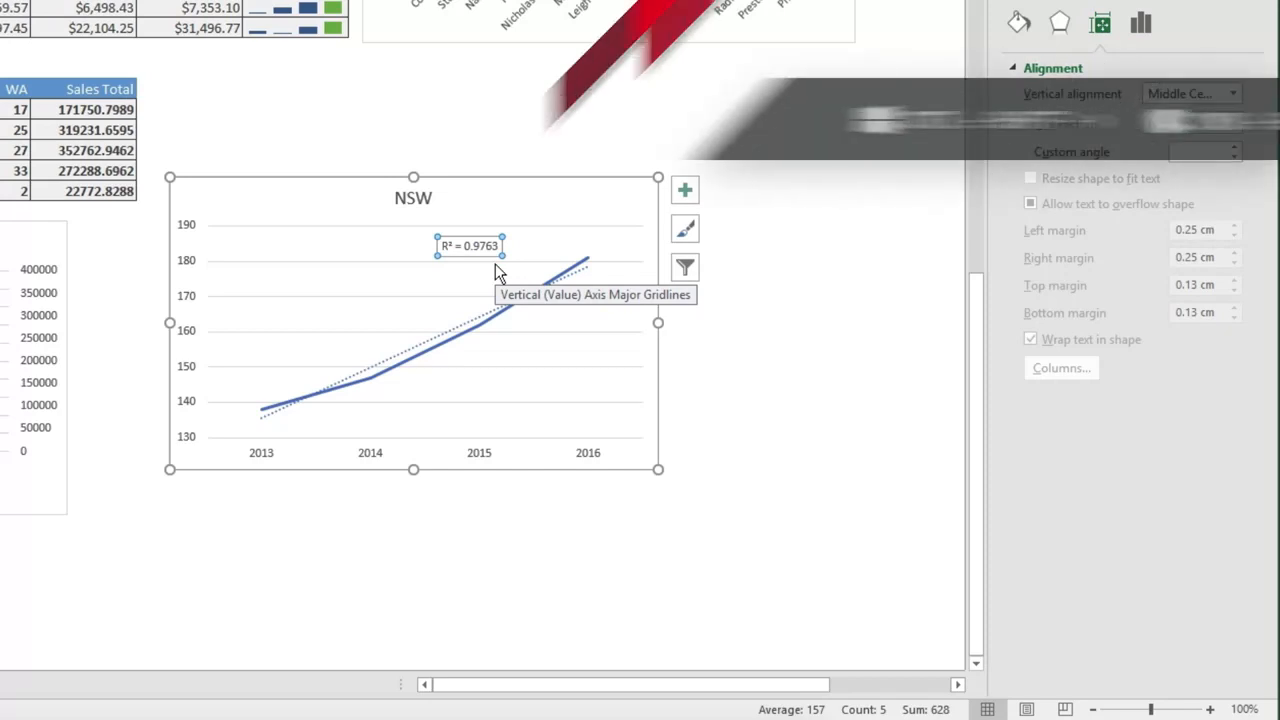
key("ctrl+shift+period")
key("ctrl+shift+period")
key("ctrl+shift+period")
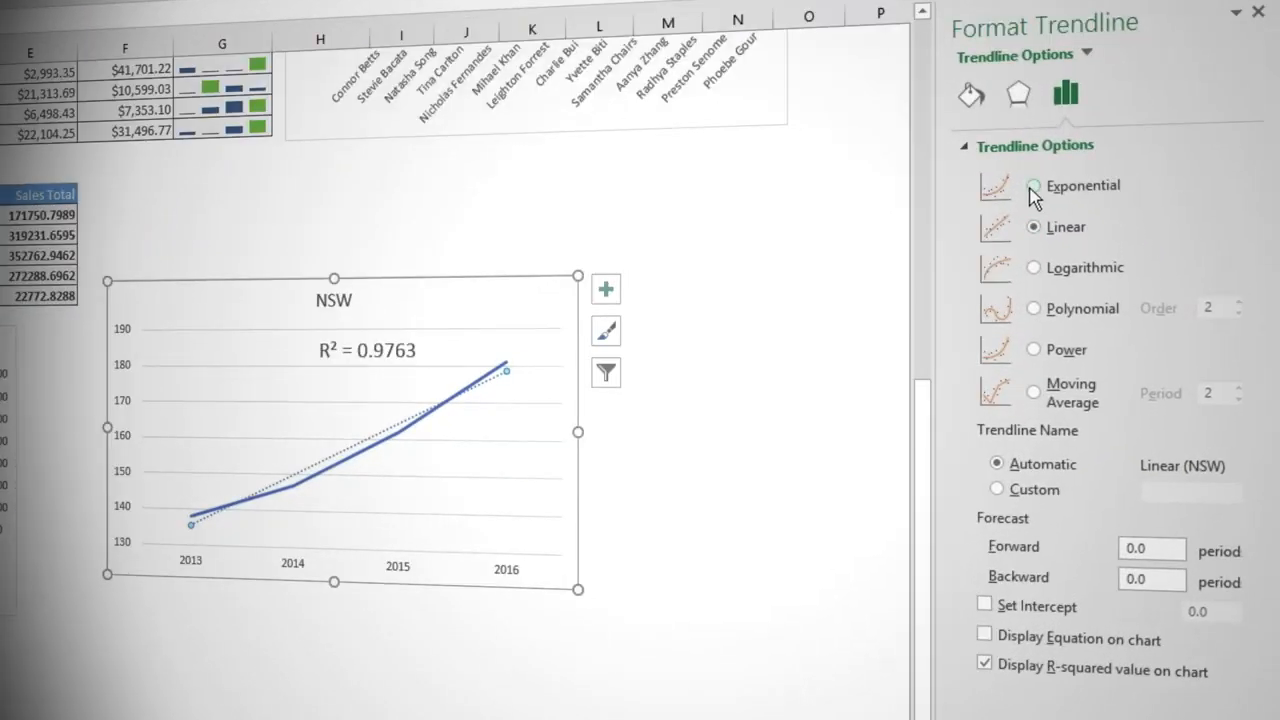
Step: Change the NSW trendline to Exponential and forecast it forward by 1 period
left_click(1119, 258)
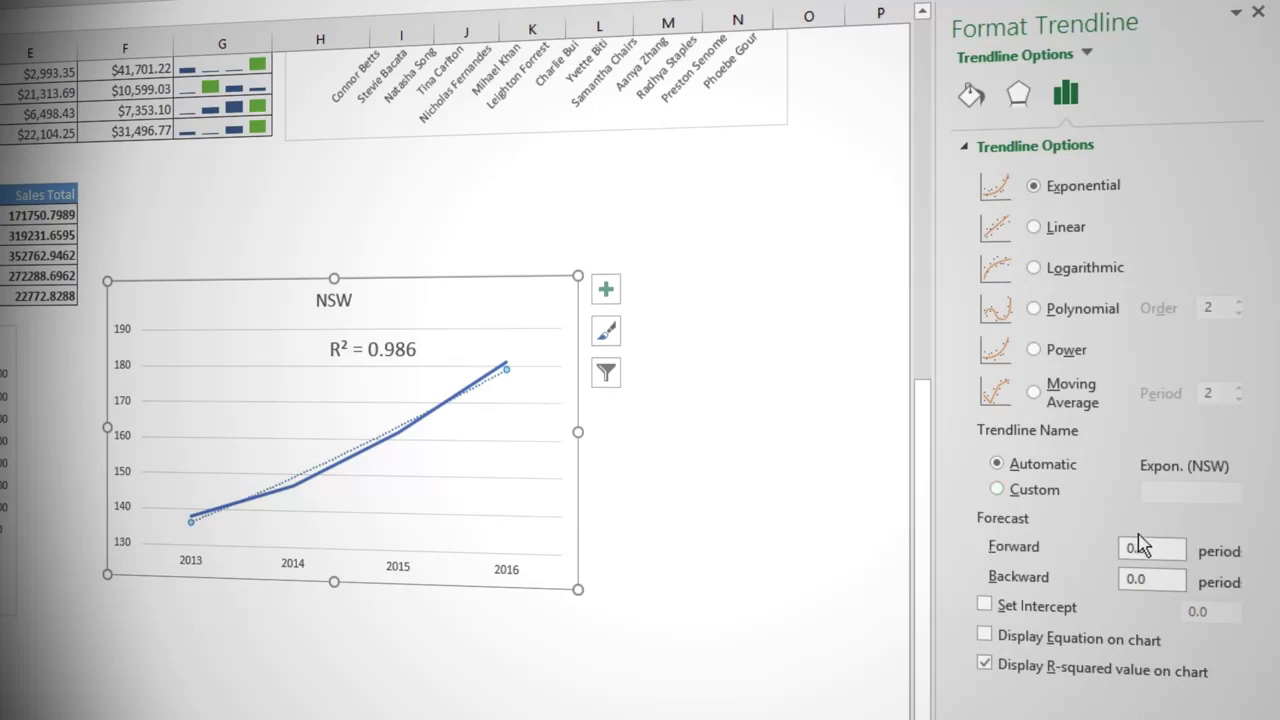
left_click_drag(1165, 552, 1118, 558)
type("1")
key("Return")
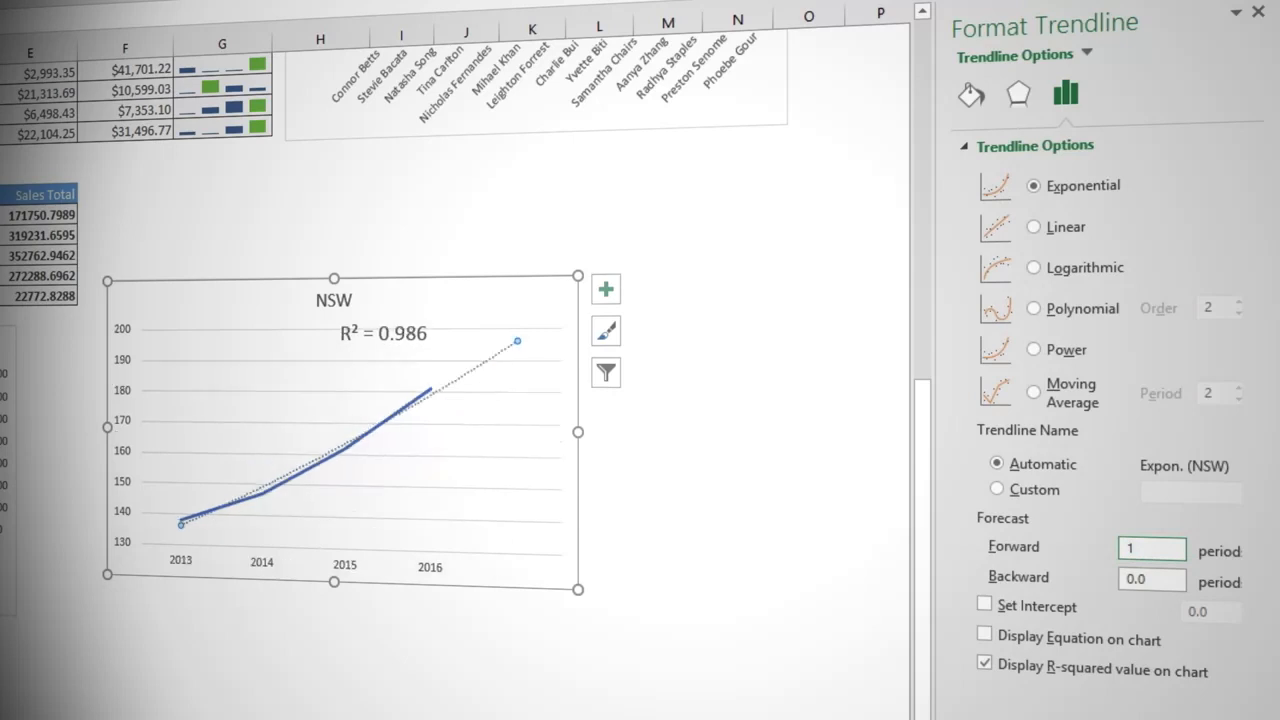